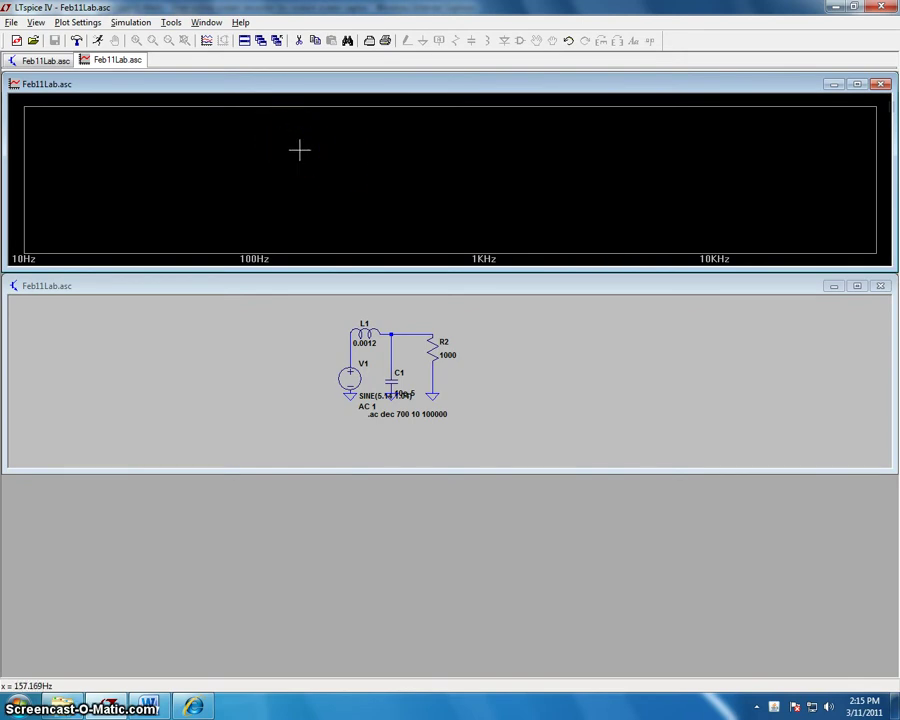
# Step: Probe the node above V1 and inductor L1 to plot V(n002) and I(L1)
pyautogui.click(276, 154)
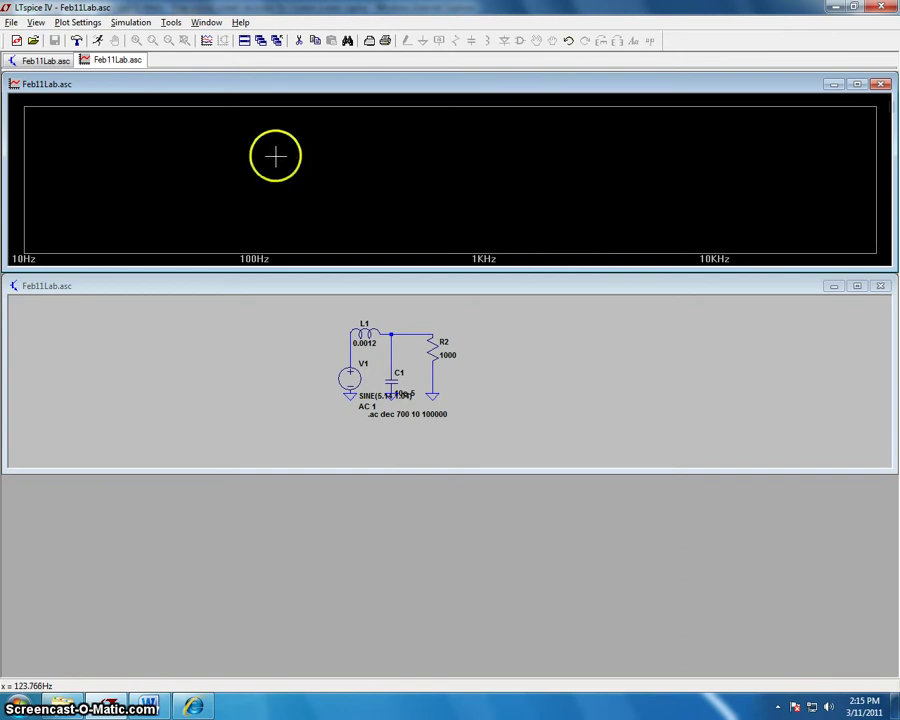
pyautogui.moveTo(273, 157); pyautogui.dragTo(337, 226)
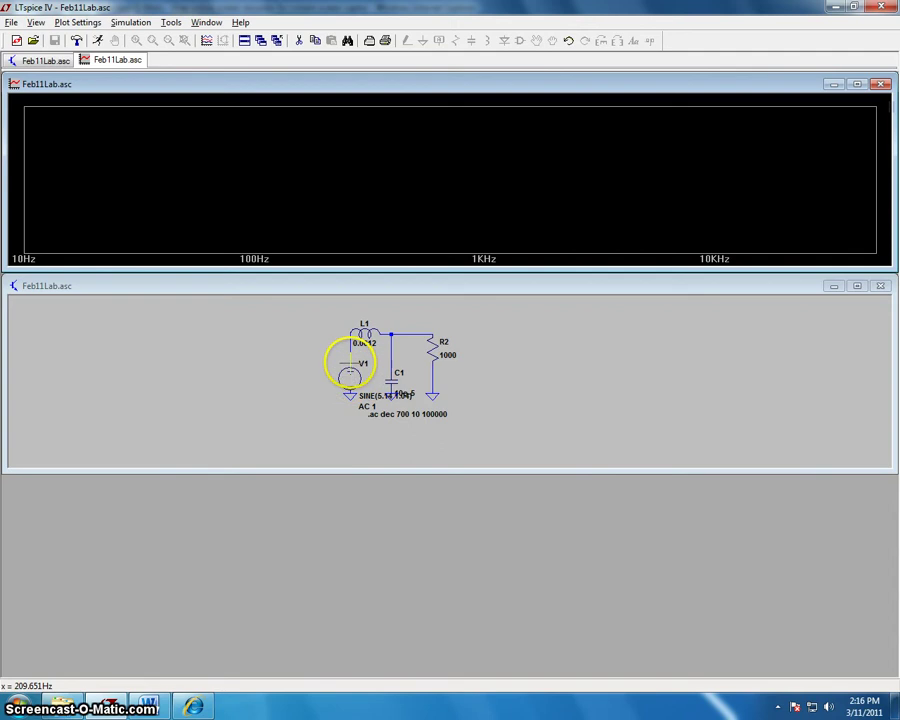
pyautogui.click(349, 363)
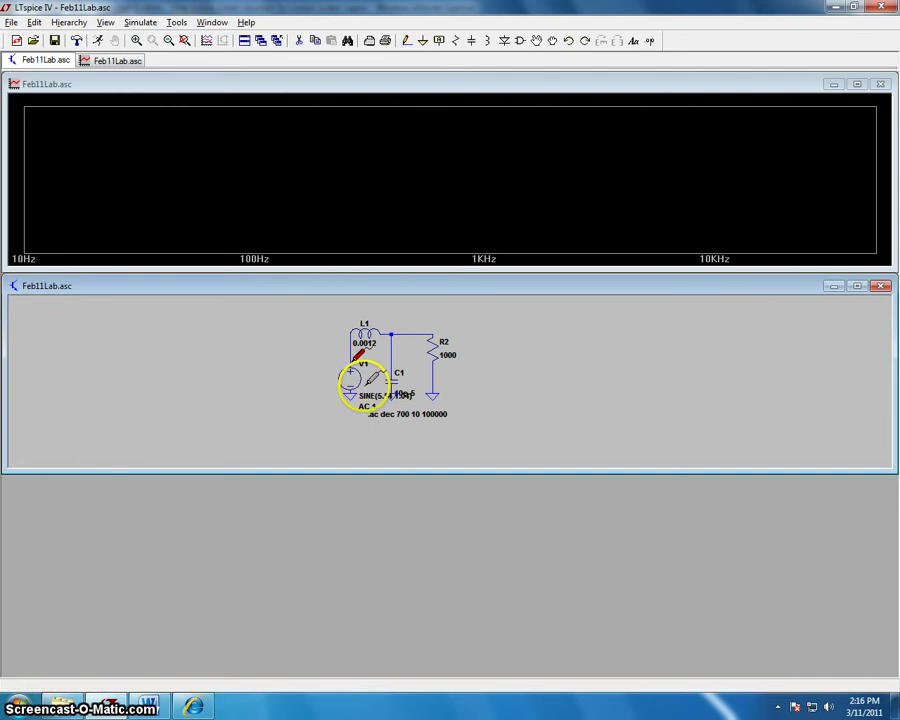
pyautogui.click(349, 393)
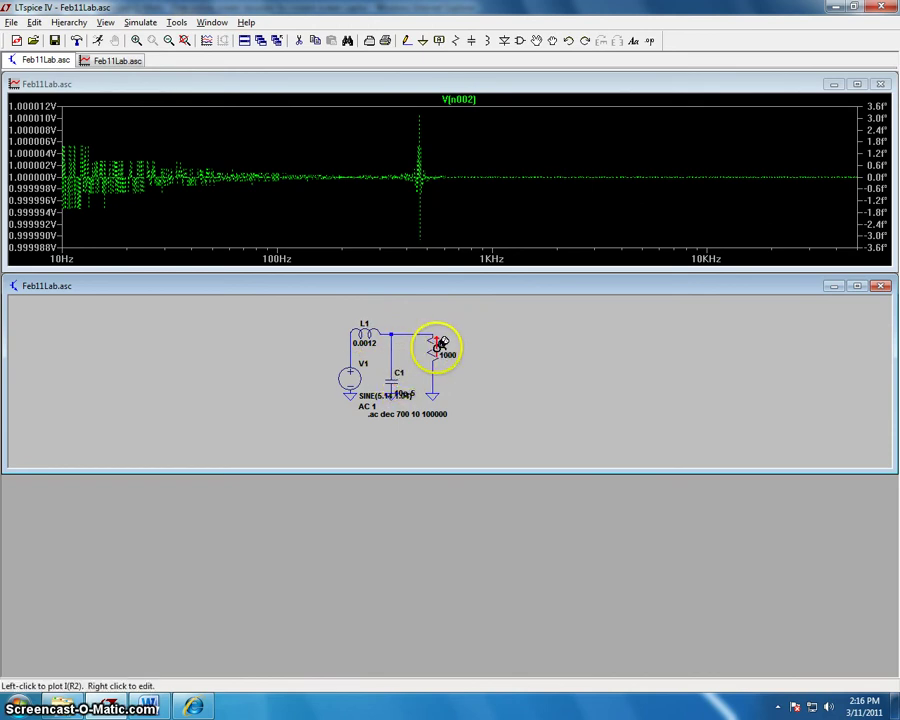
pyautogui.click(370, 328)
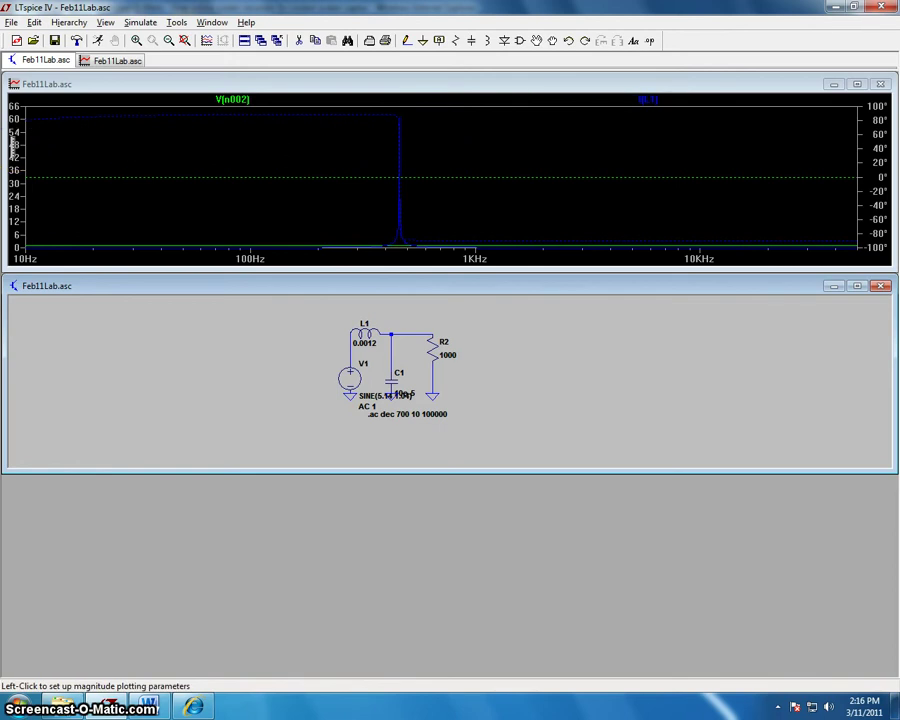
# Step: Delete the V(n002) trace and probe resistor R2 to plot I(R2)
pyautogui.rightClick(238, 101)
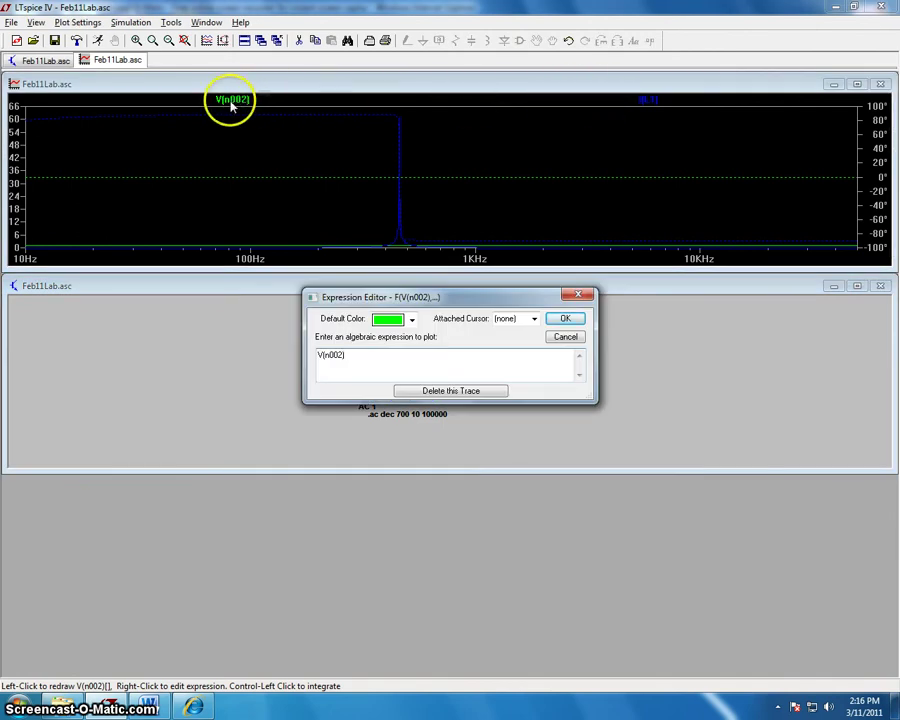
pyautogui.click(463, 392)
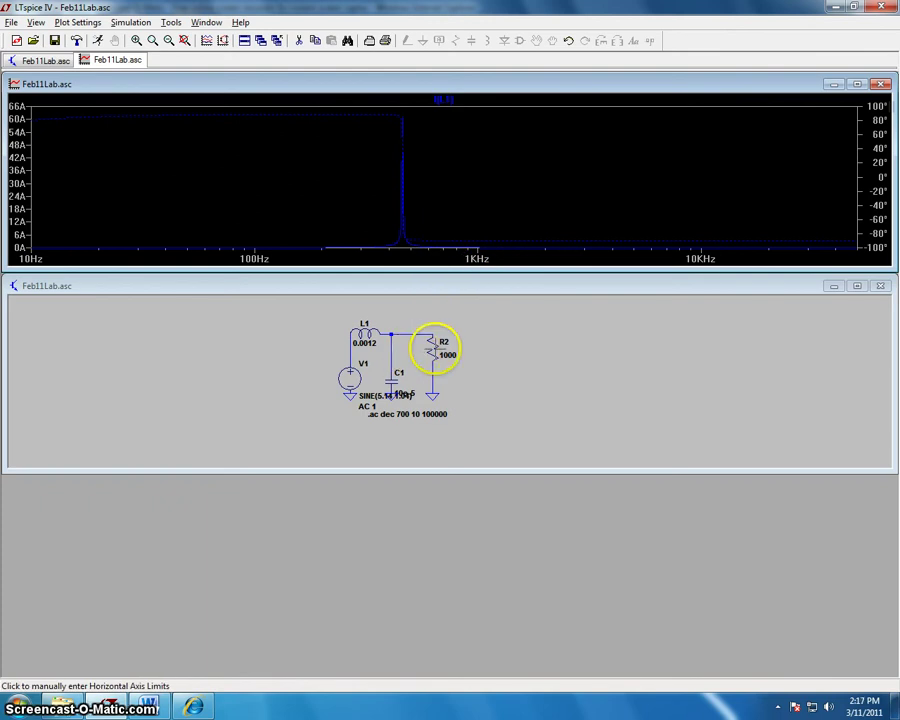
pyautogui.click(433, 348)
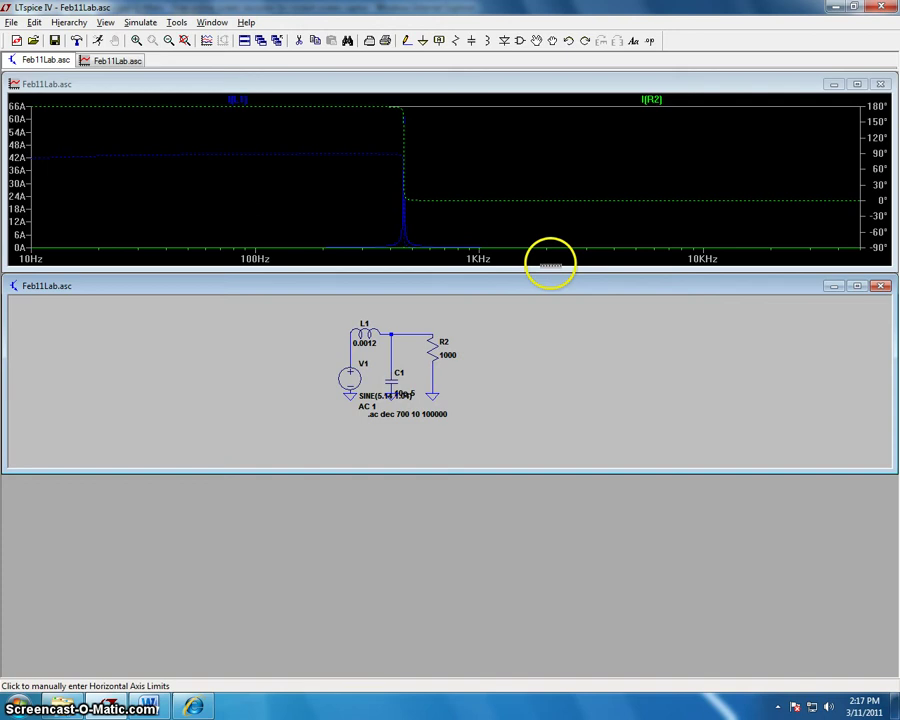
# Step: Set the left vertical axis top to 50A
pyautogui.click(20, 160)
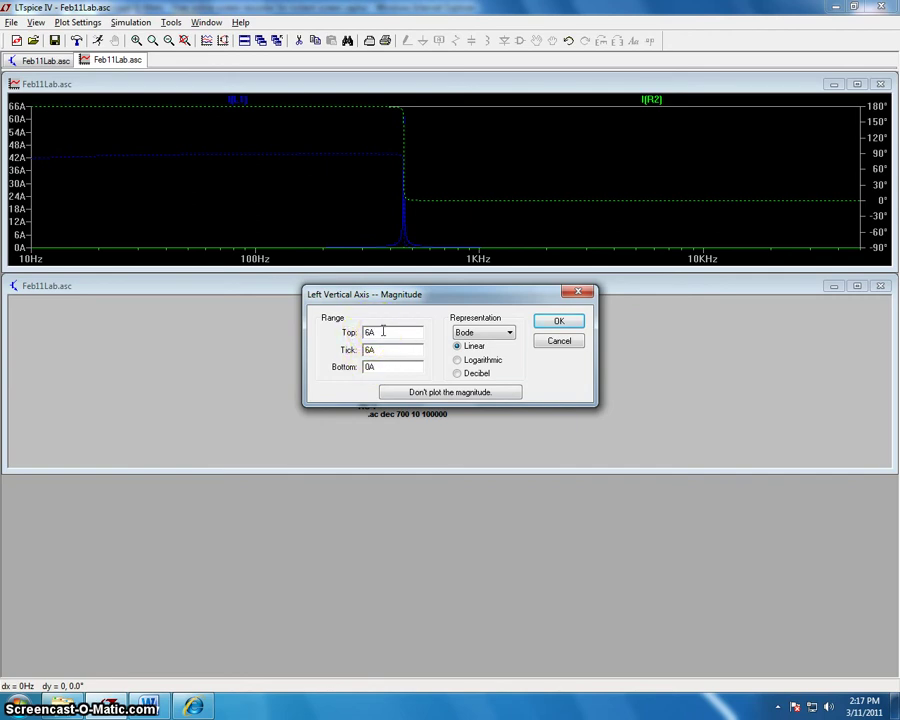
pyautogui.write('50')
pyautogui.click(562, 322)
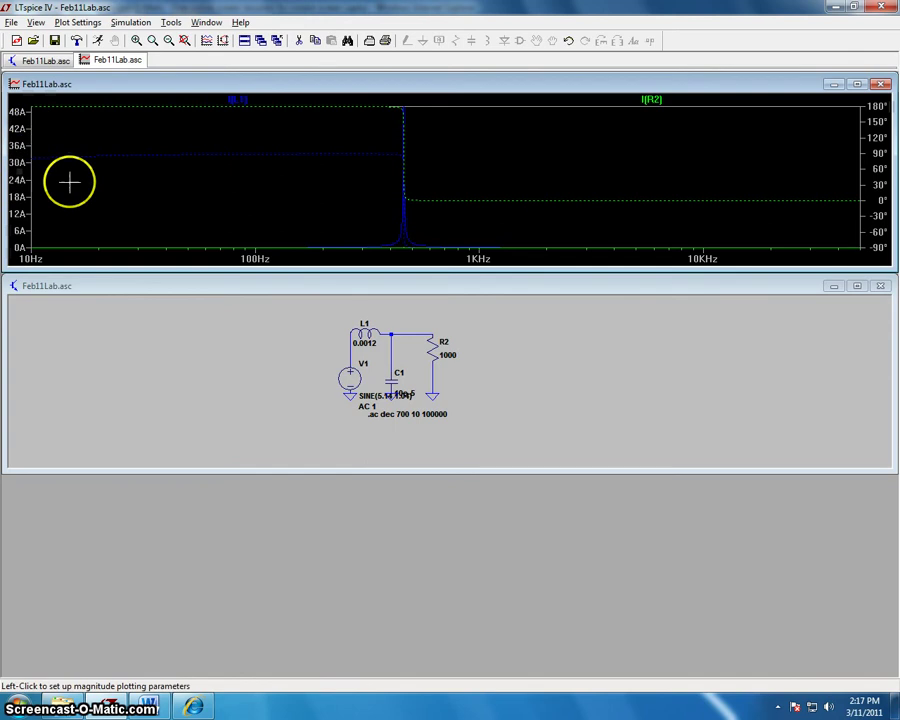
# Step: Change the horizontal axis right limit from 500KHz to 40KHz, keeping 10Hz as the start
pyautogui.click(462, 258)
pyautogui.click(556, 358)
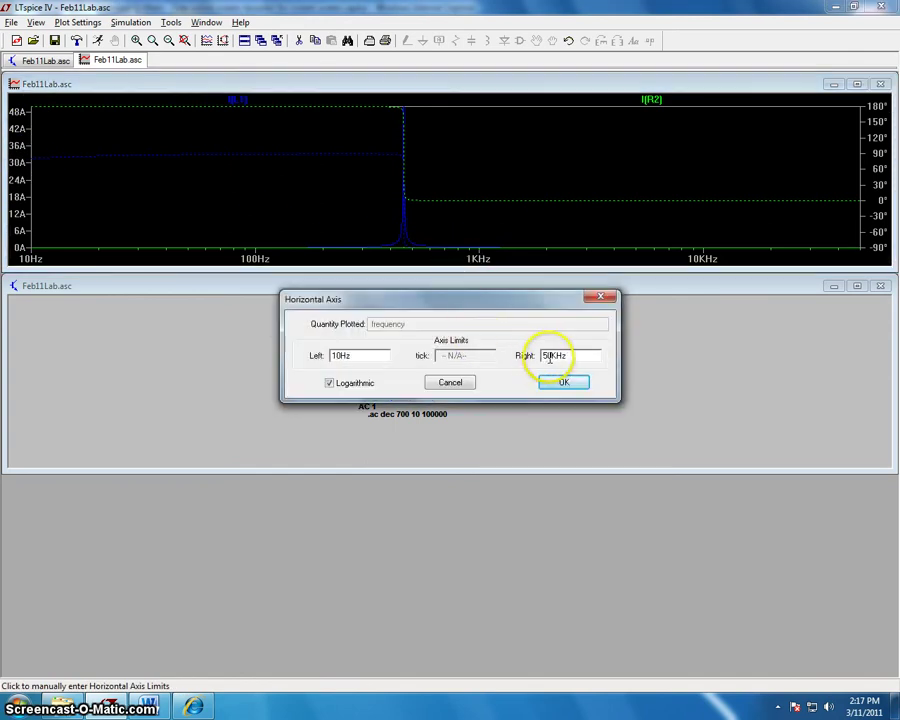
pyautogui.press('BackSpace')
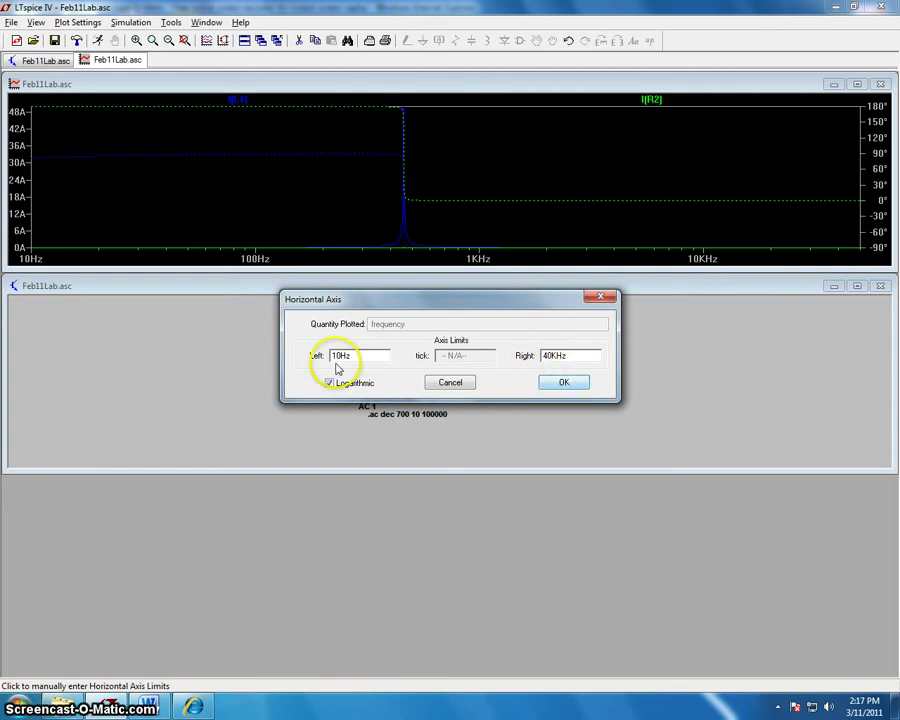
pyautogui.click(570, 386)
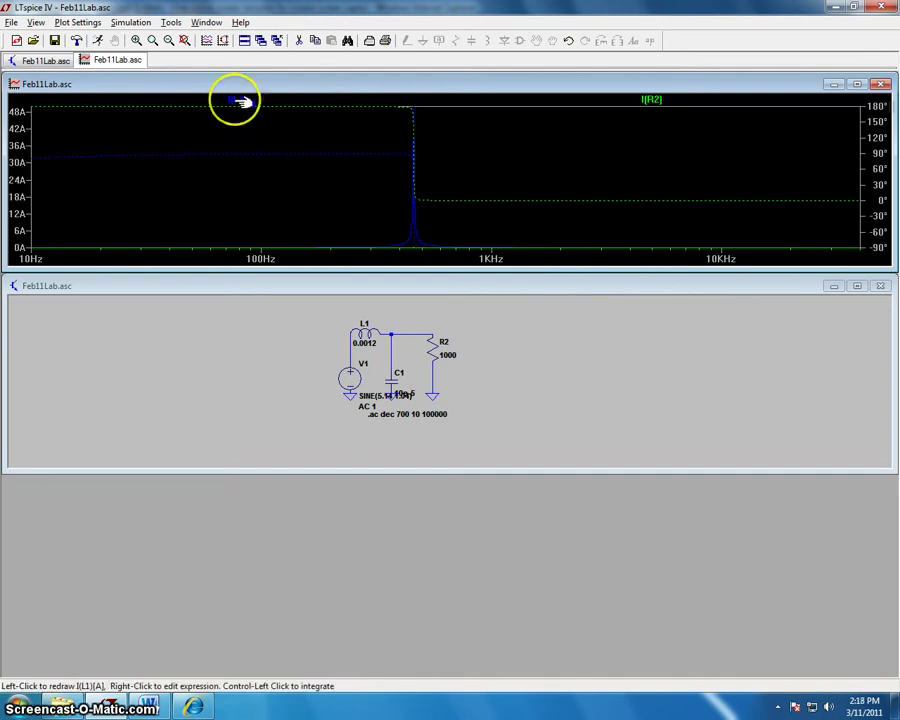
pyautogui.click(243, 101)
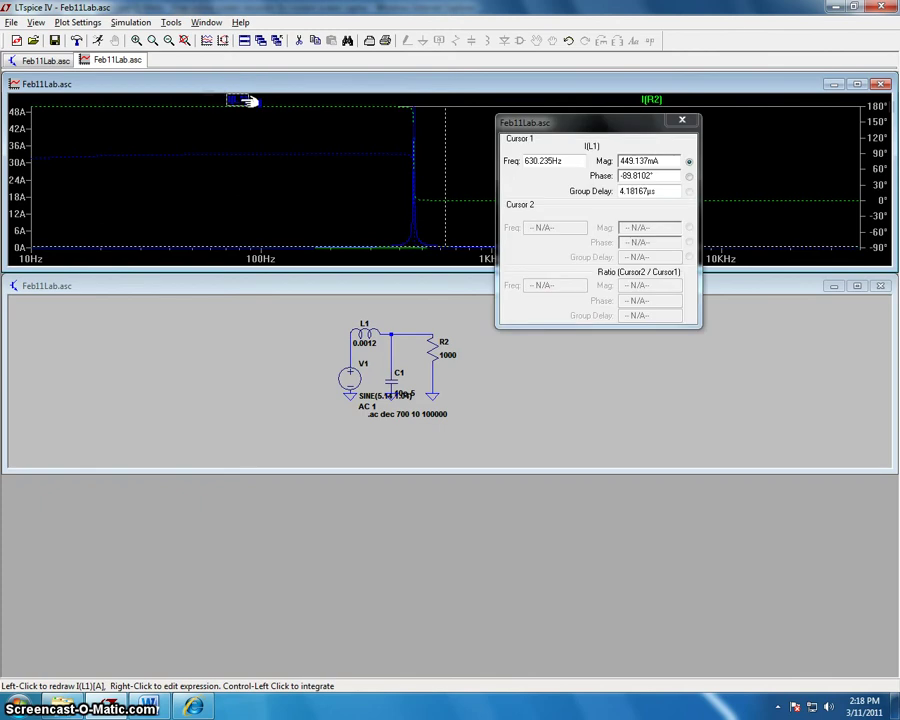
pyautogui.doubleClick(623, 160)
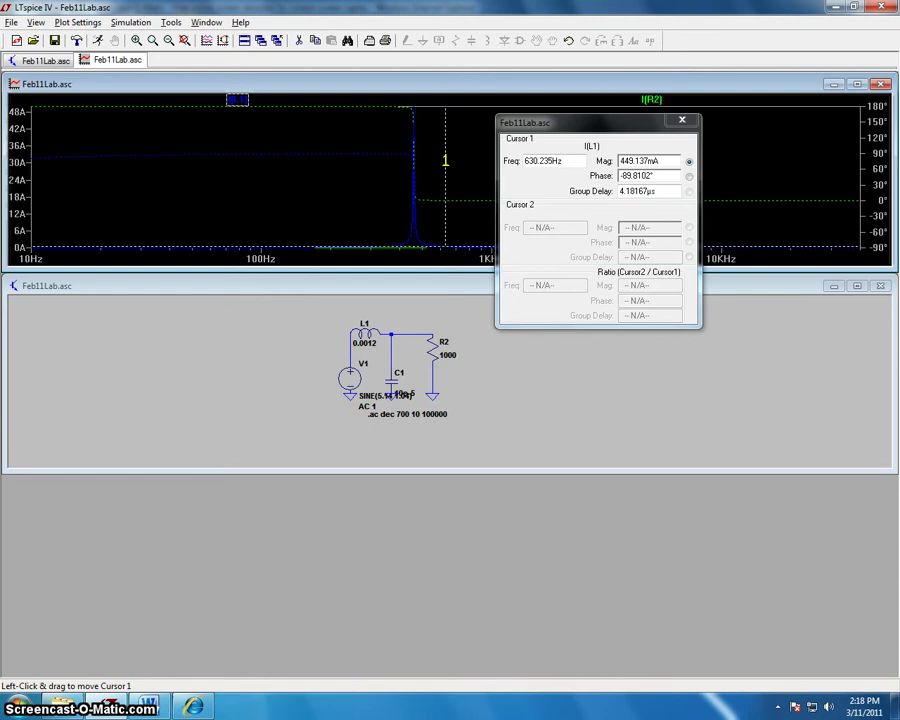
pyautogui.moveTo(445, 160); pyautogui.dragTo(468, 170)
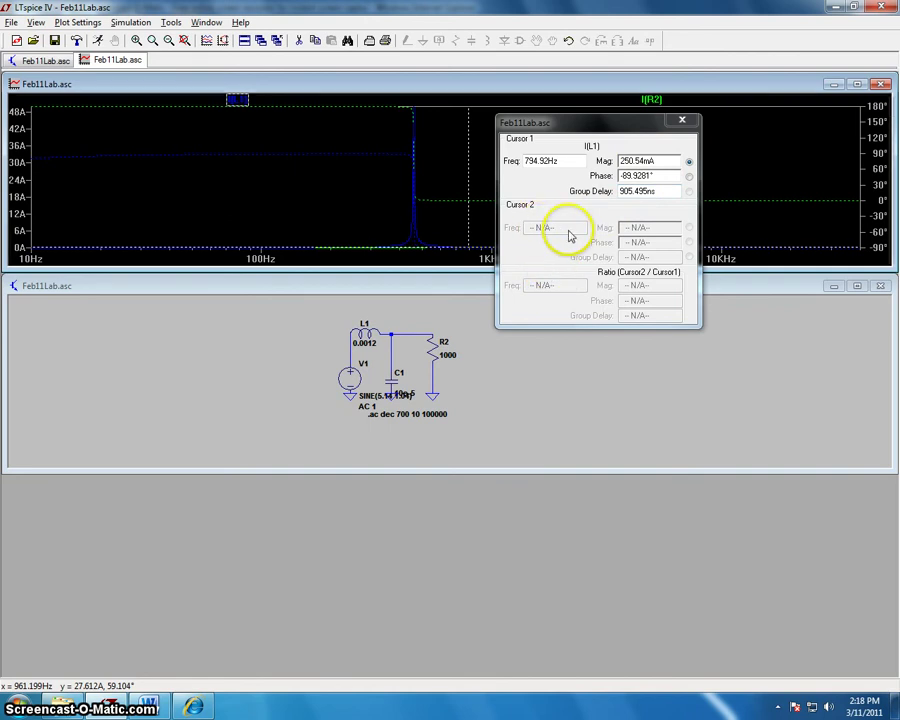
# Step: Close the cursor readout, zoom on the resonance peak, then zoom back to full extents
pyautogui.click(684, 121)
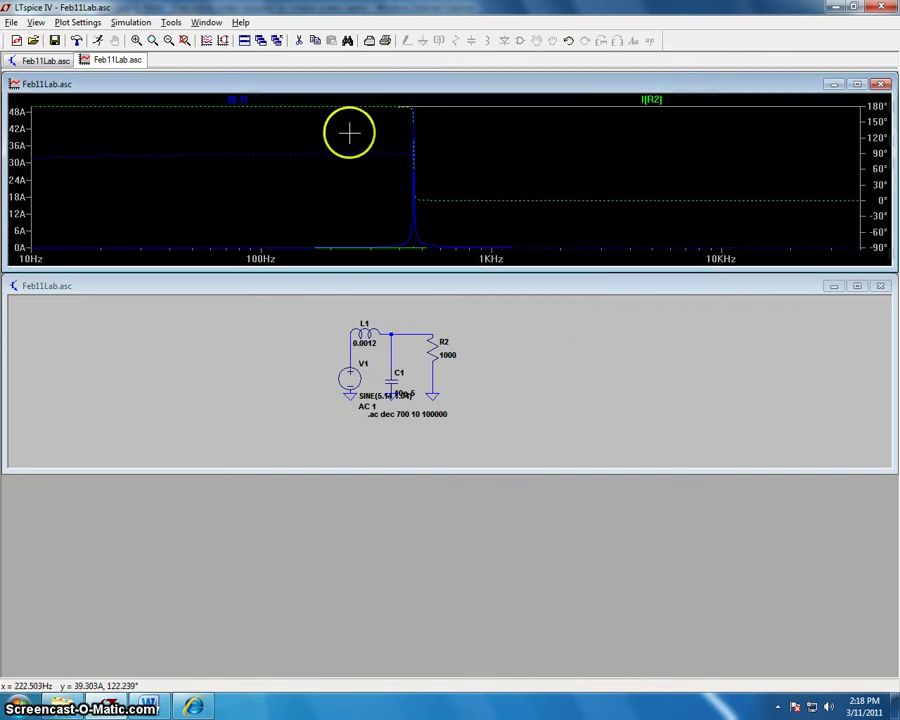
pyautogui.moveTo(353, 125); pyautogui.dragTo(476, 223)
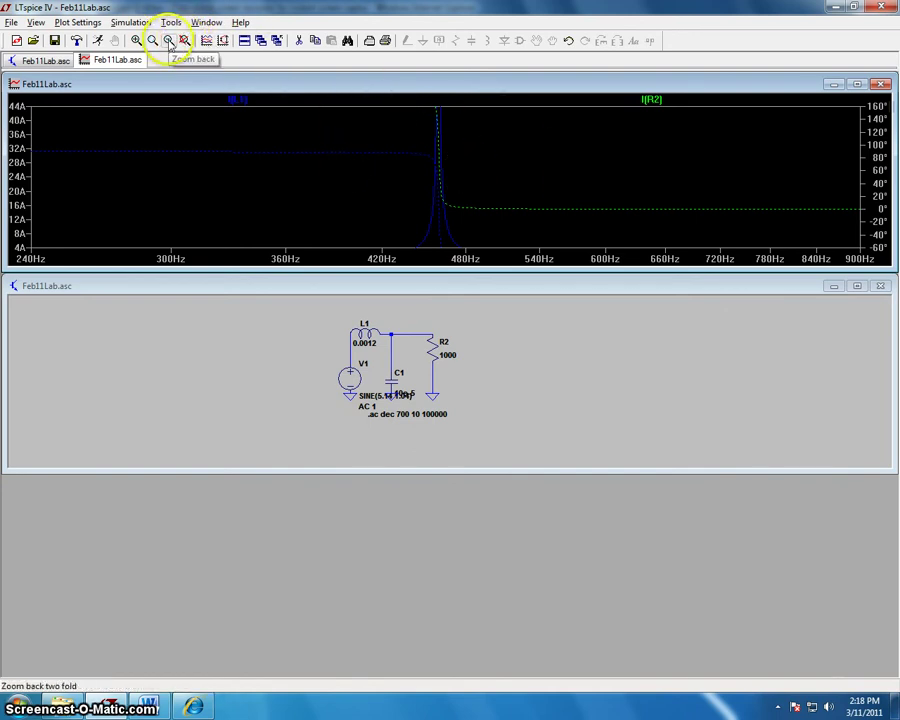
pyautogui.click(170, 45)
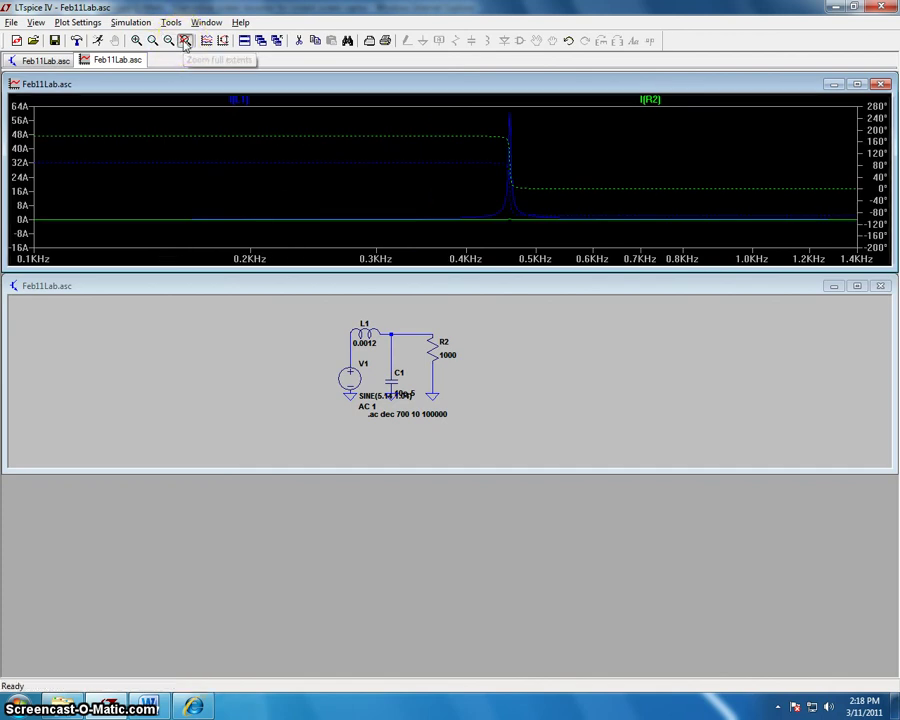
pyautogui.click(184, 45)
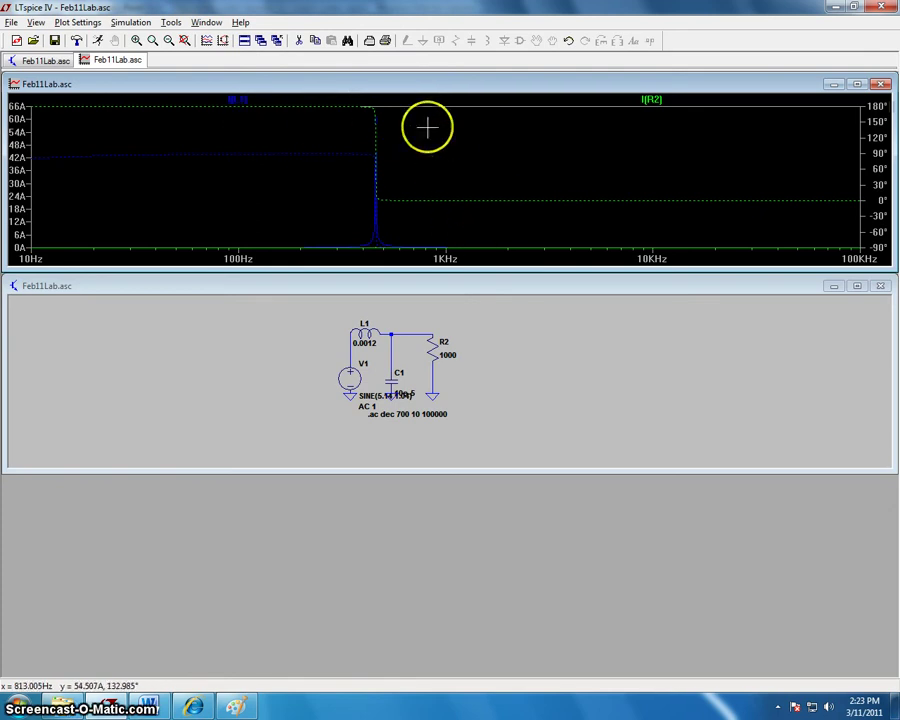
# Step: Add a trace with the expression I(L1)+I(R2) to the plot
pyautogui.rightClick(469, 137)
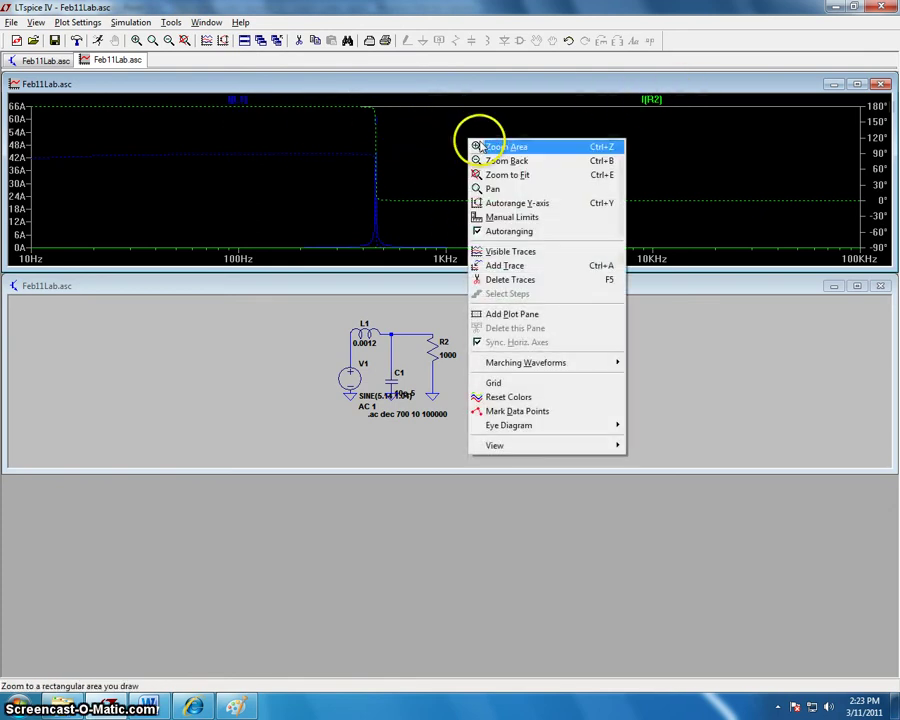
pyautogui.click(513, 272)
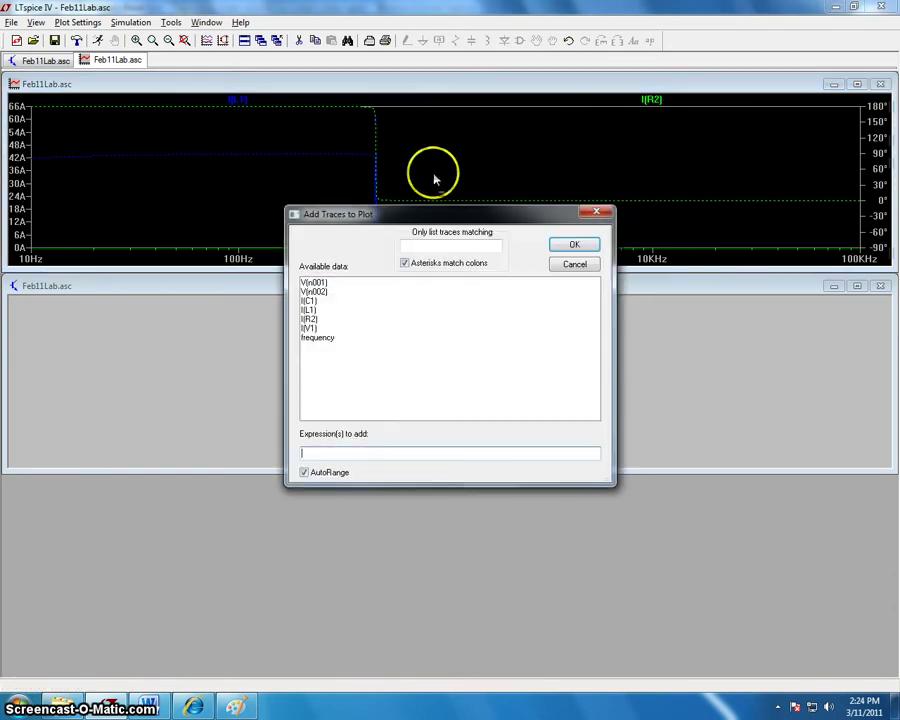
pyautogui.click(312, 310)
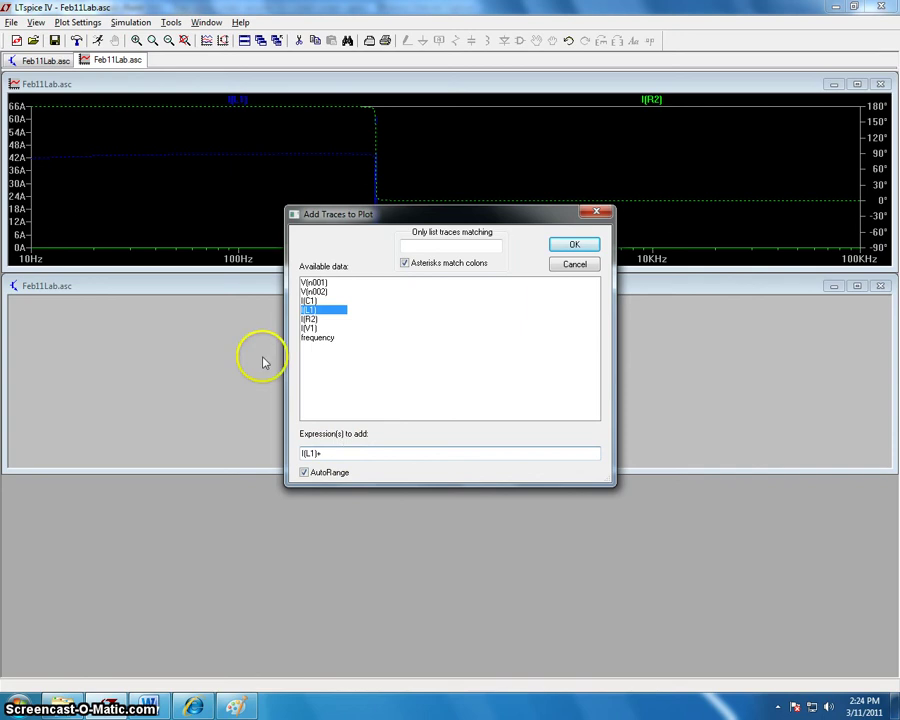
pyautogui.click(312, 320)
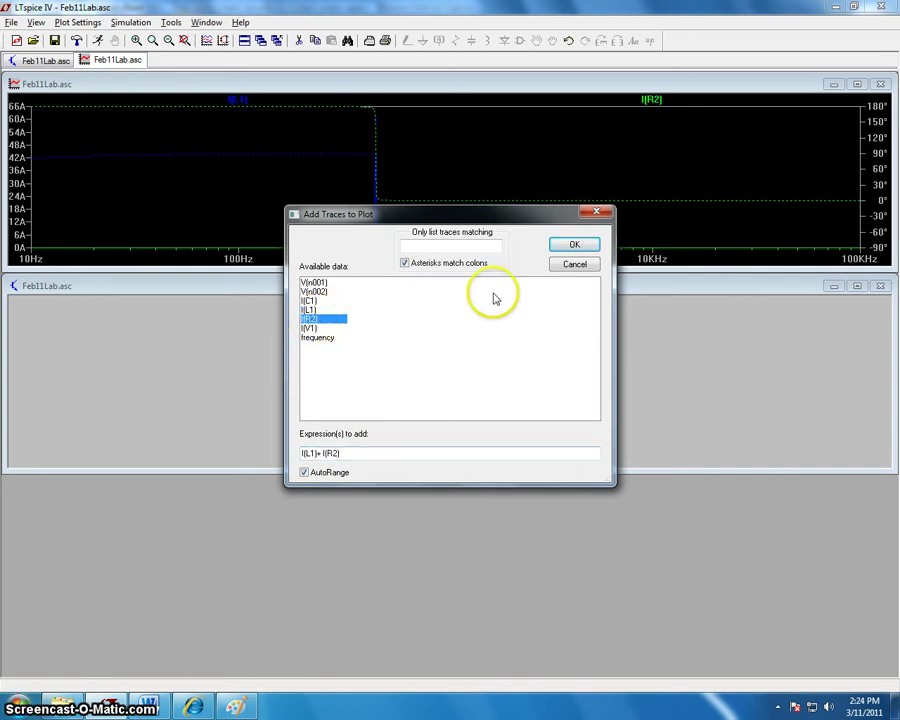
pyautogui.click(573, 247)
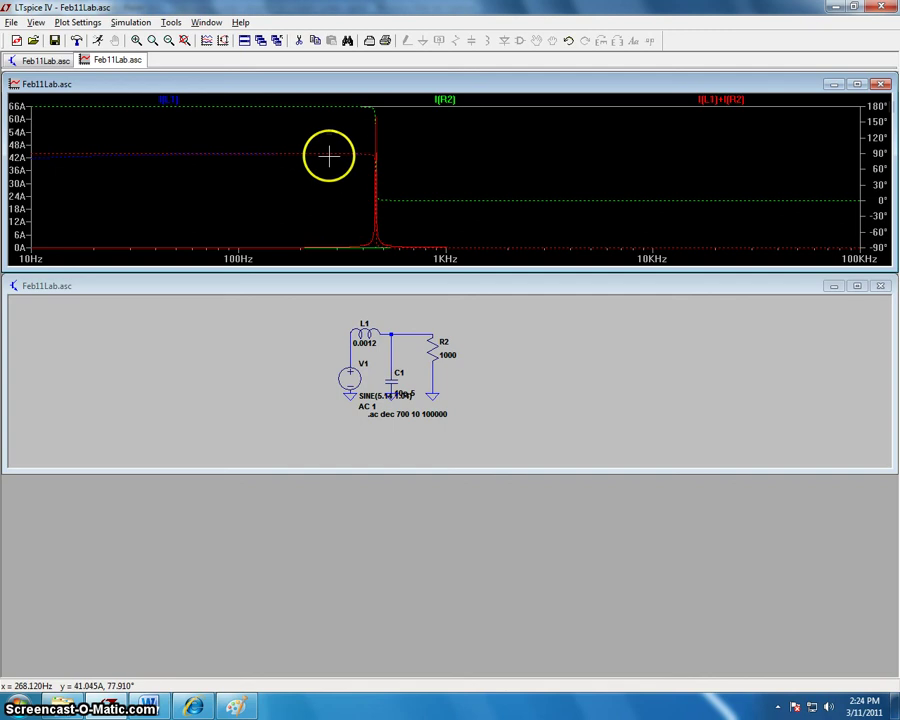
# Step: Set the I(L1) trace's default colour to teal
pyautogui.rightClick(168, 101)
pyautogui.click(411, 320)
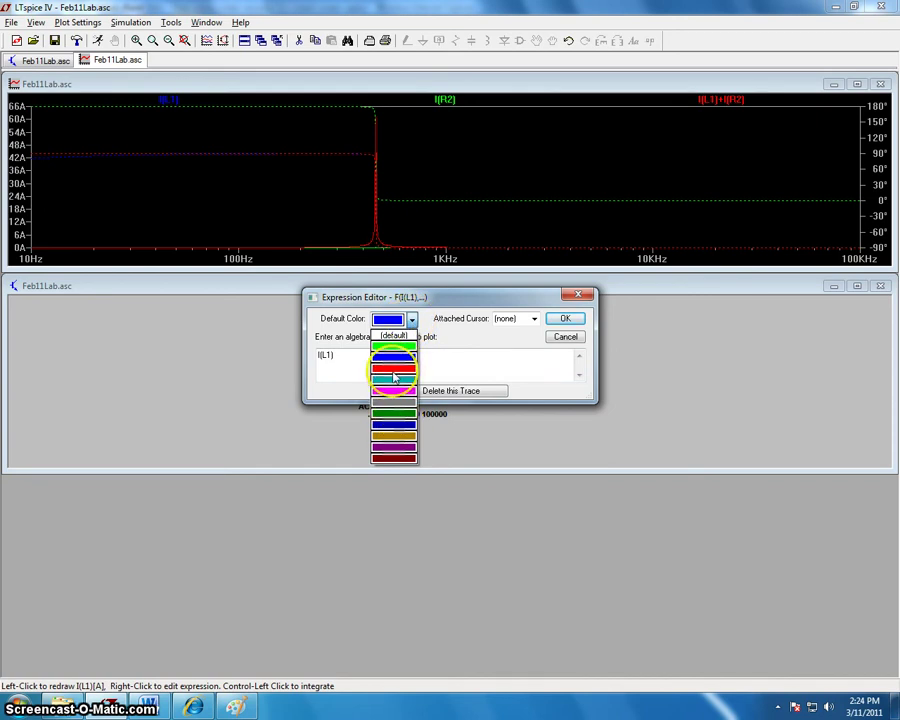
pyautogui.click(397, 380)
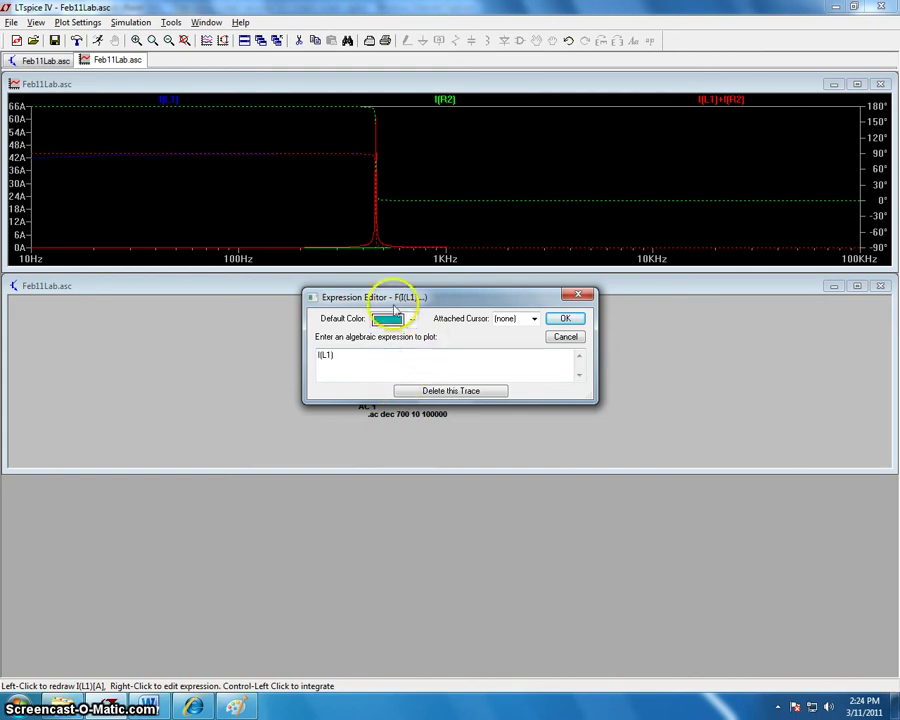
pyautogui.click(562, 319)
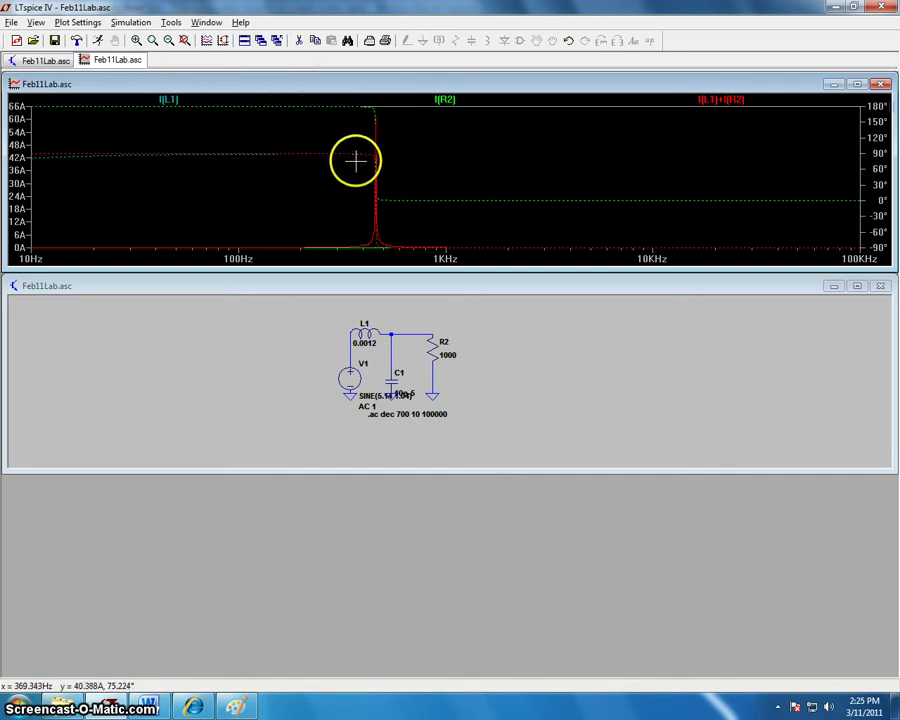
# Step: Paste the copied LTspice plot into Paint and save it as the JPEG Untitled.jpg
pyautogui.click(238, 706)
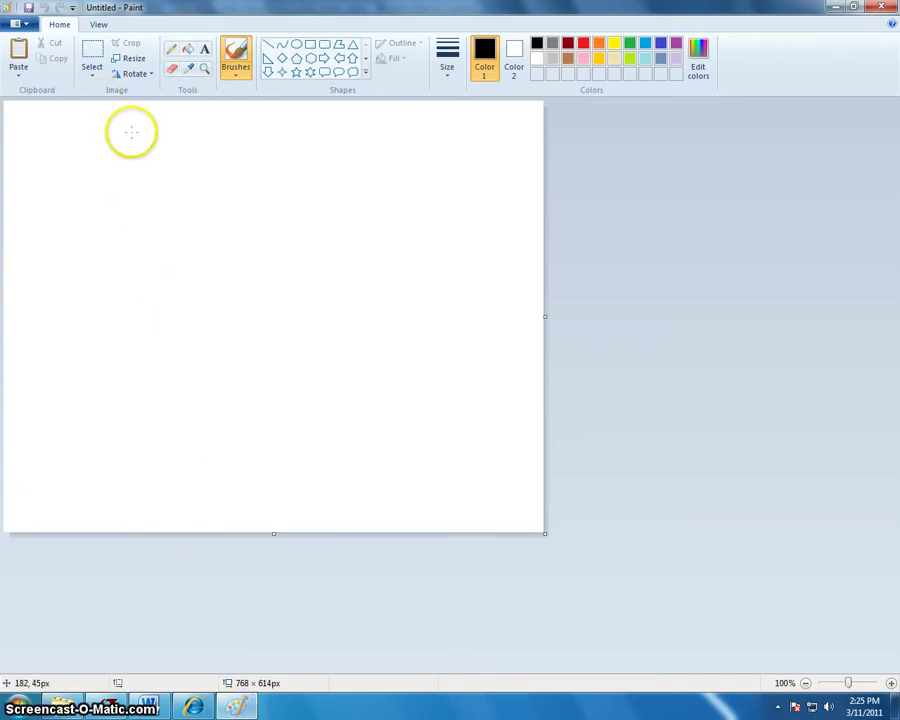
pyautogui.hotkey('ctrl', 'v')
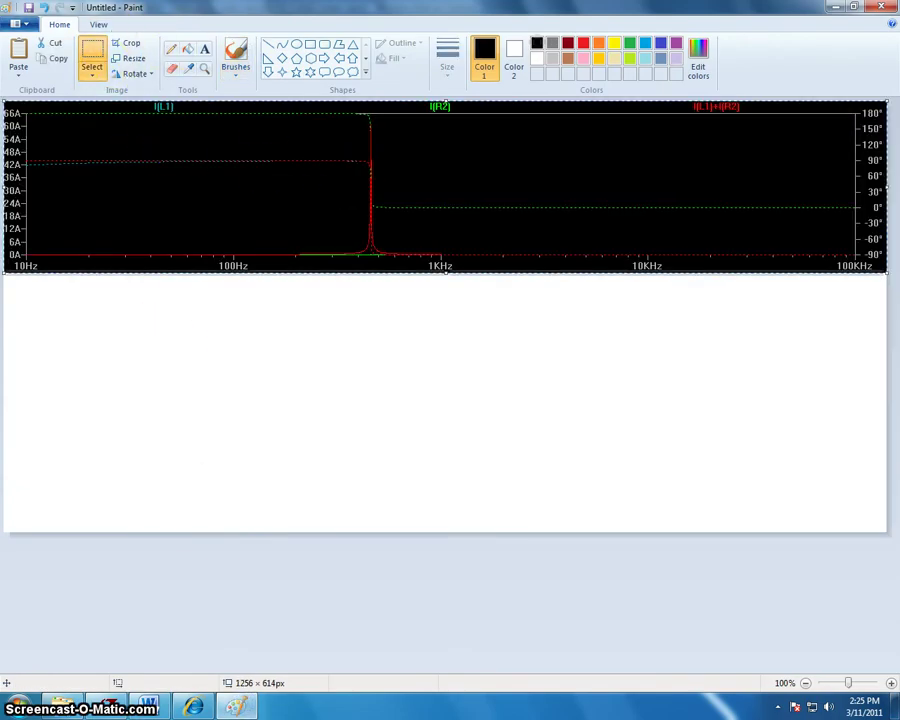
pyautogui.click(16, 23)
pyautogui.moveTo(57, 143)
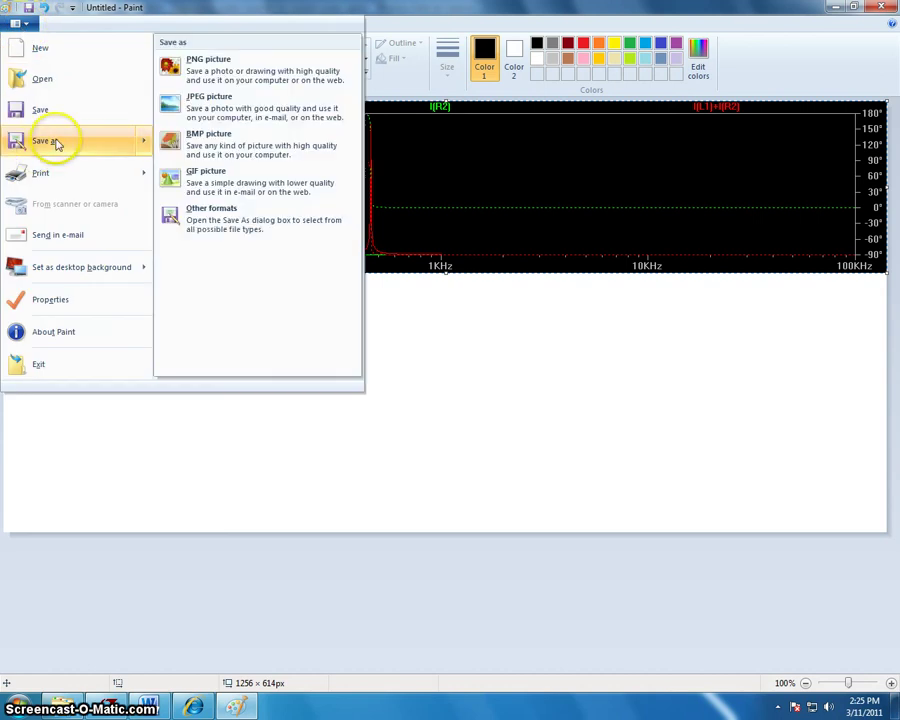
pyautogui.click(264, 119)
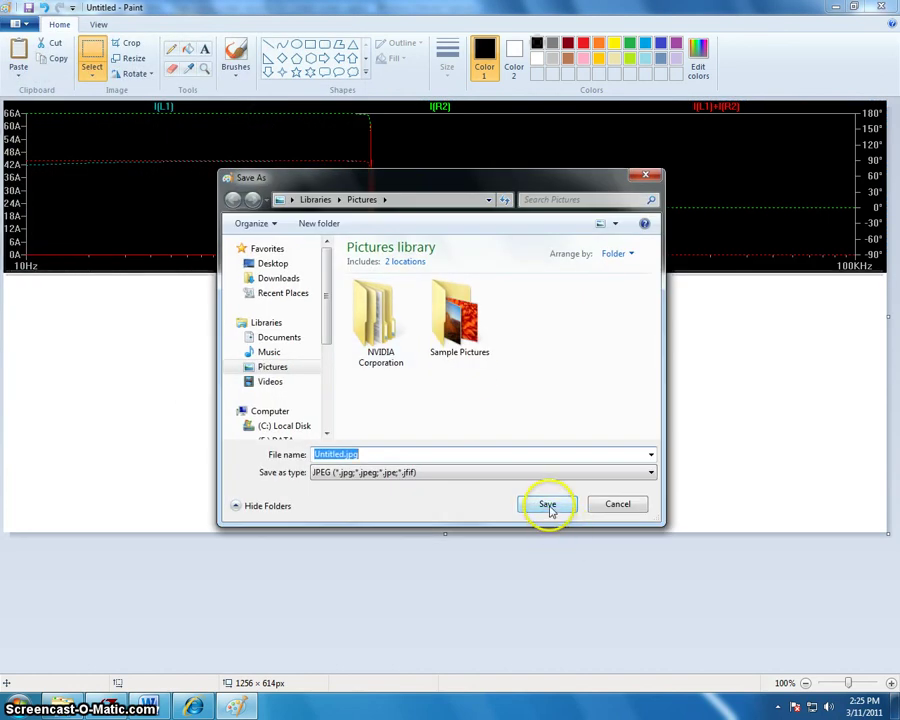
pyautogui.click(548, 505)
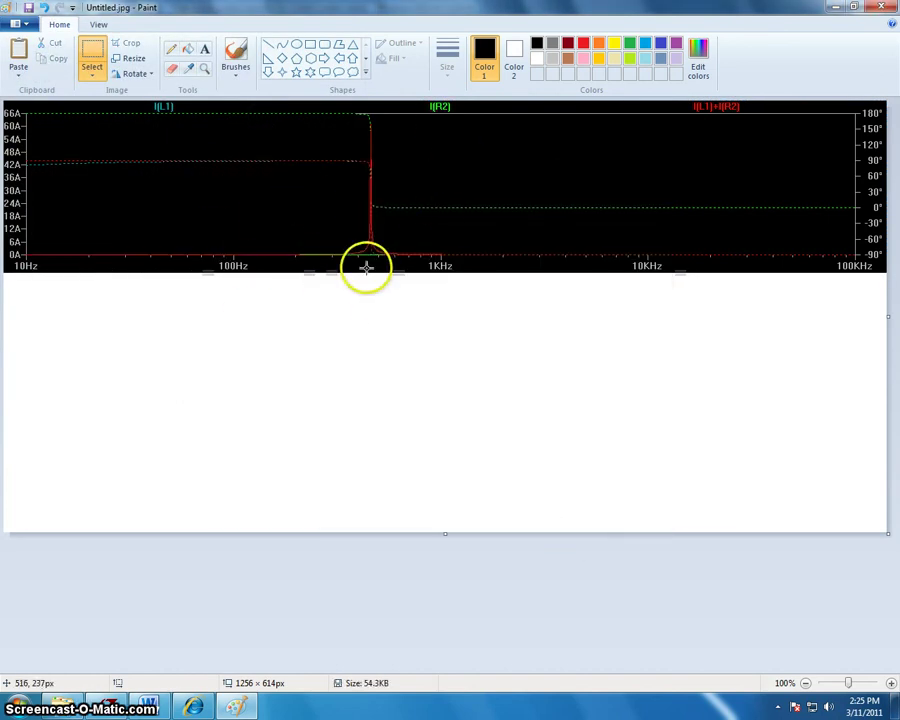